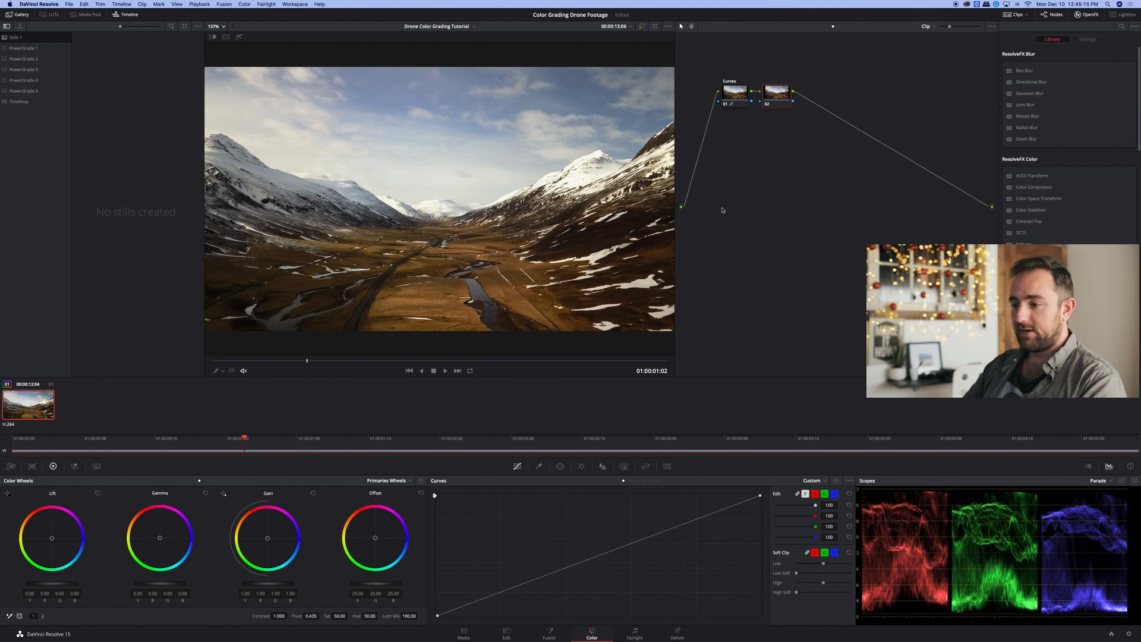
- On the second node's Lum Vs Sat curve, add a midtone point at luminance 0.50 and raise its saturation to about 1.16
left_click(819, 484)
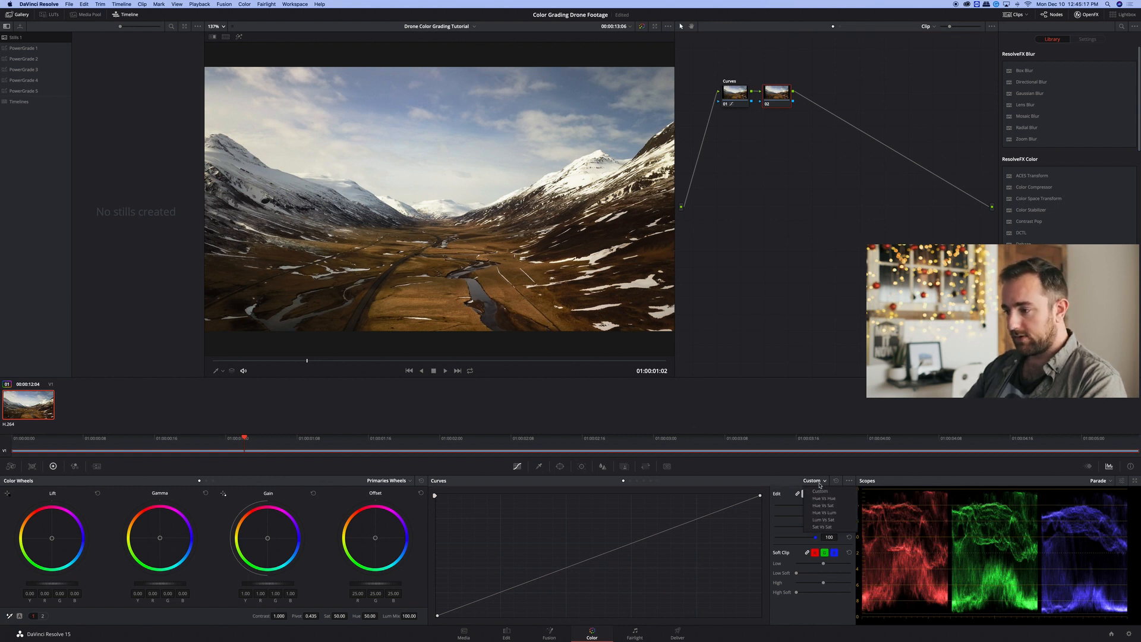
left_click(841, 521)
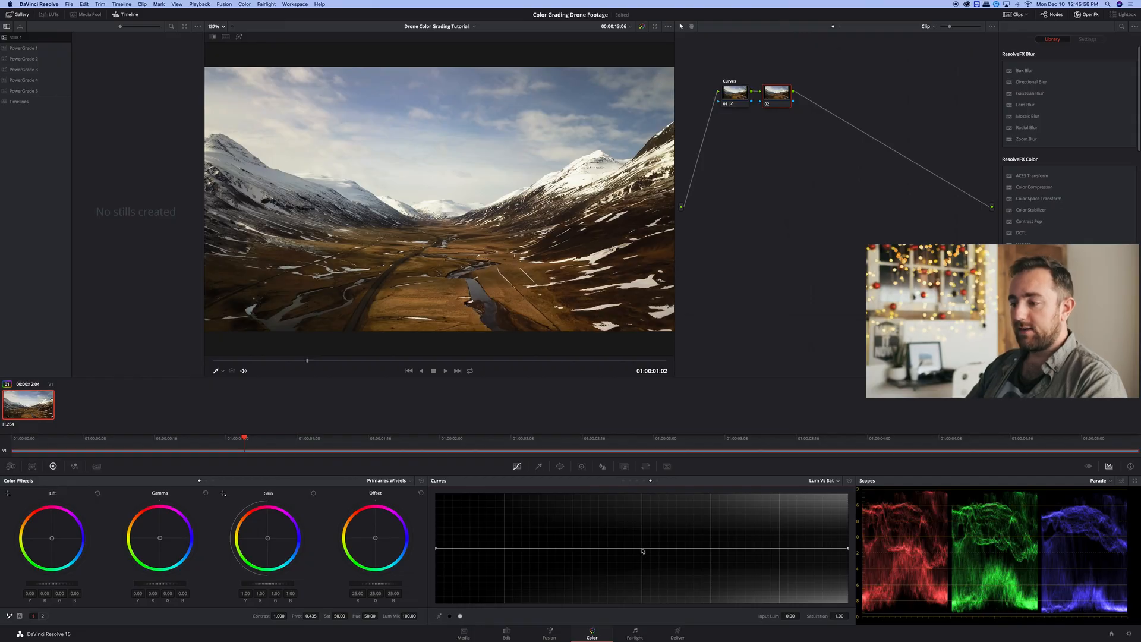
left_click(642, 547)
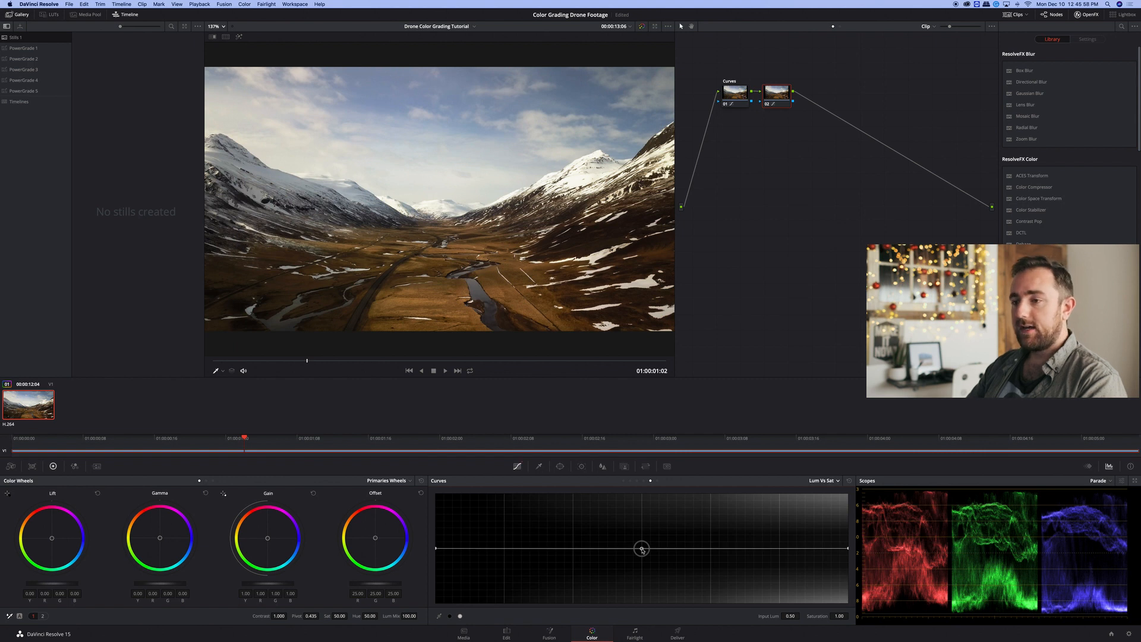
left_click_drag(641, 550, 643, 541)
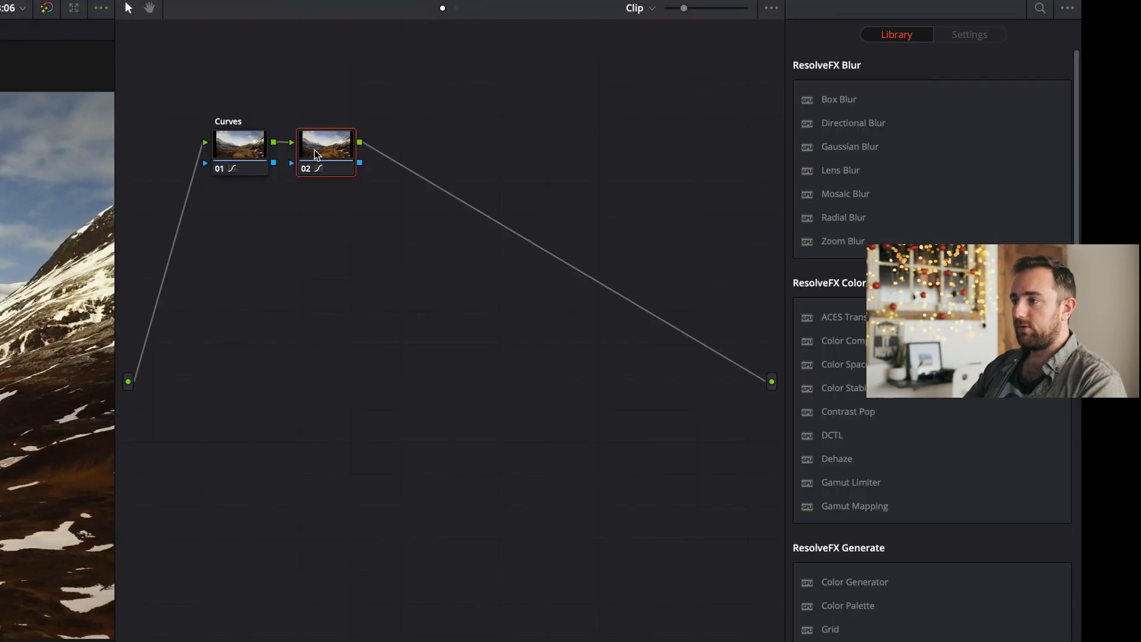
- Label the second node Saturation
right_click(770, 93)
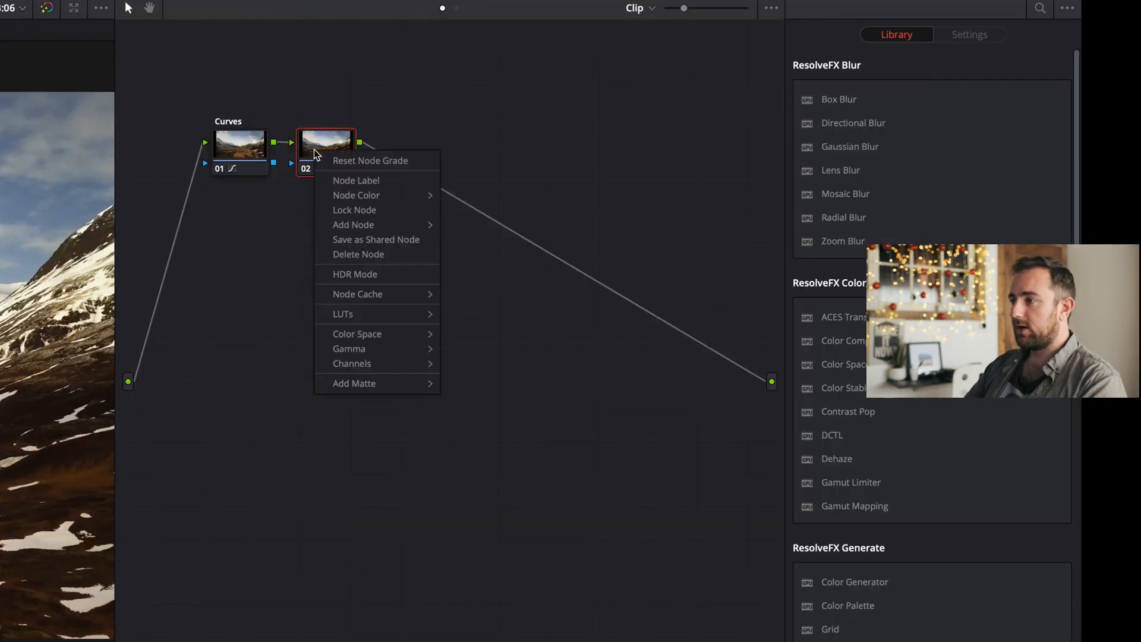
left_click(354, 181)
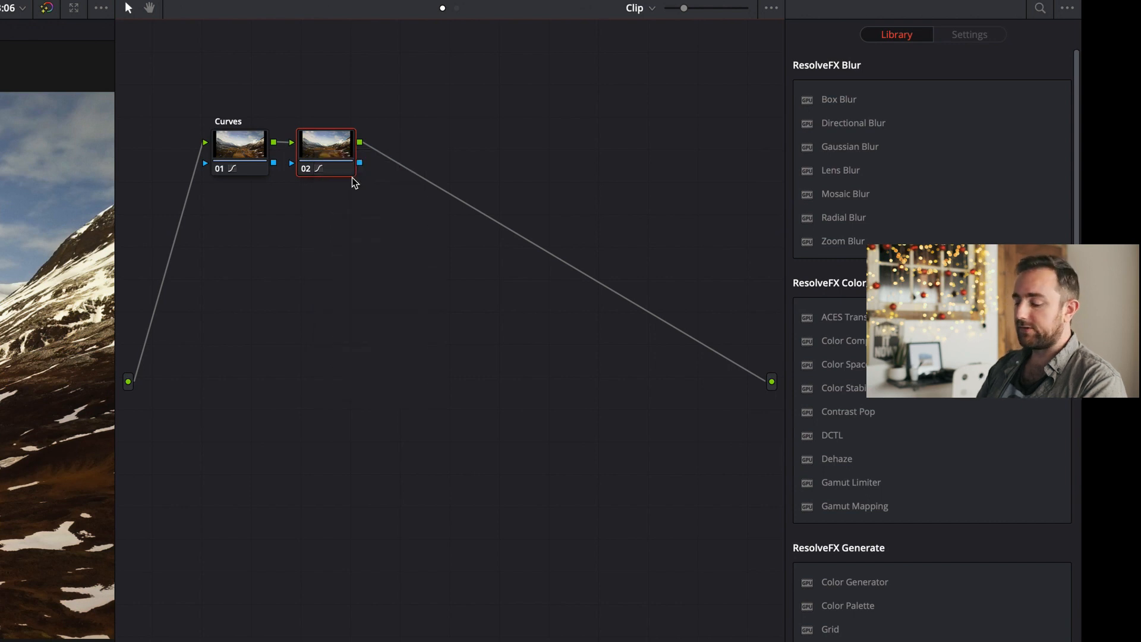
type("Saturation")
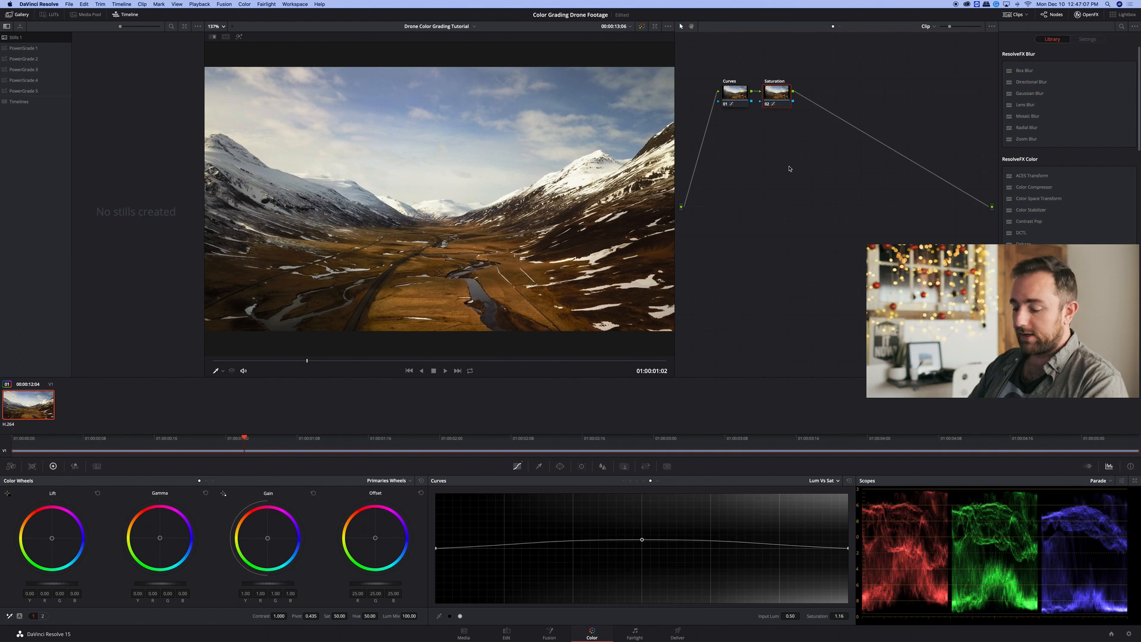
- Add a serial node after Saturation and label it Primaries
key("alt+s")
right_click(822, 105)
left_click(842, 110)
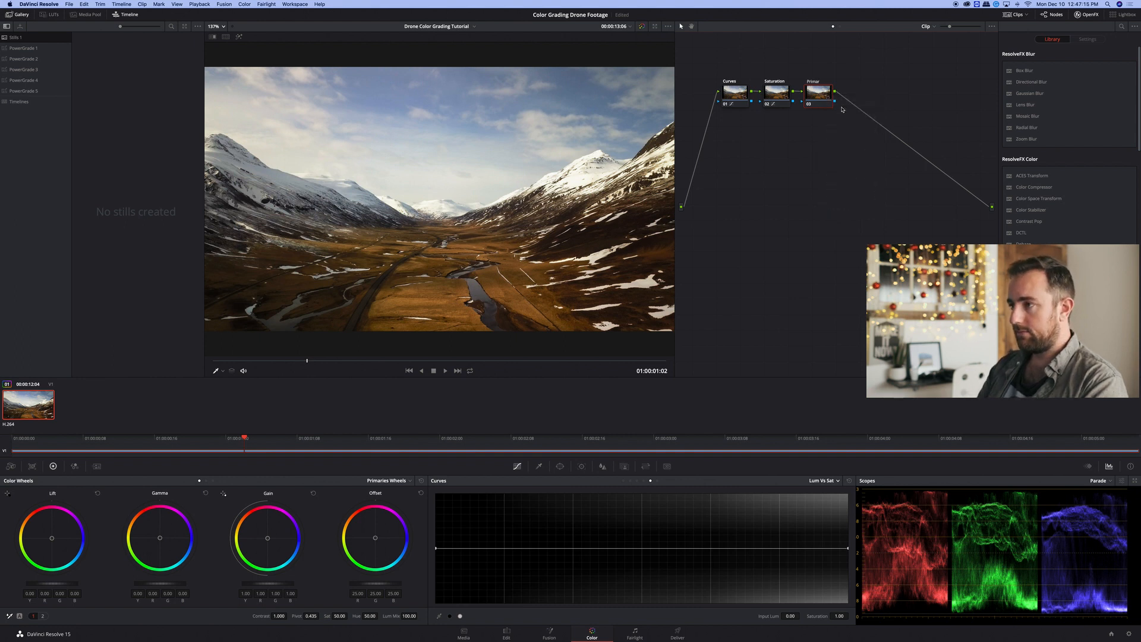
key("Return")
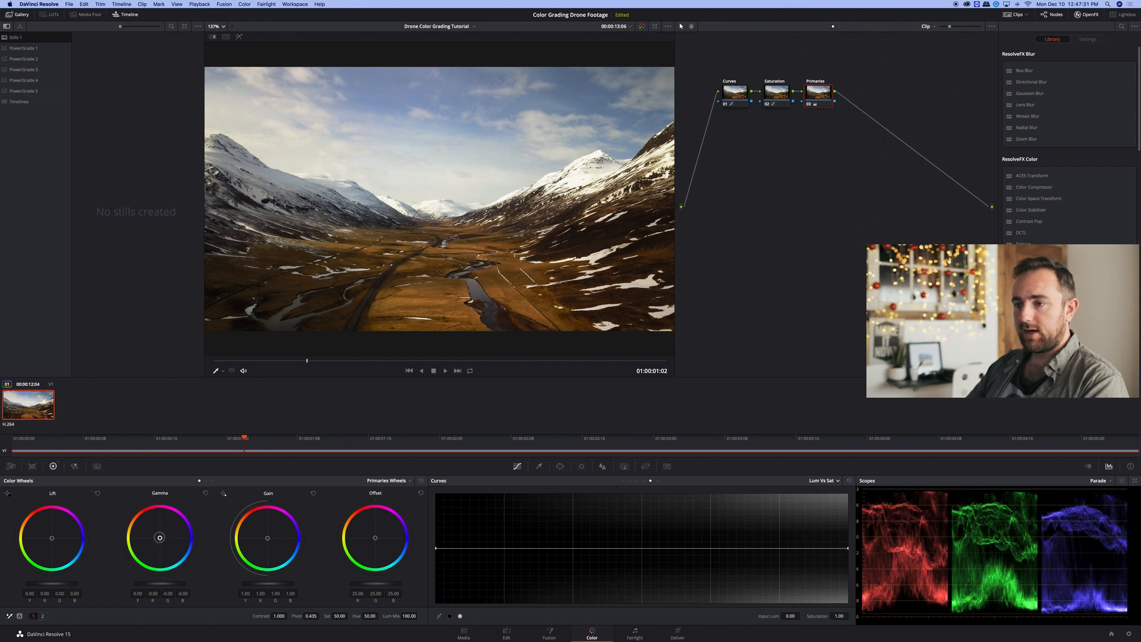
- On the Primaries node, shift the Gamma balance slightly toward orange and the Gain balance slightly toward blue
mouse_move(160, 539)
left_mouse_down()
mouse_move(145, 516)
mouse_move(138, 524)
left_mouse_up()
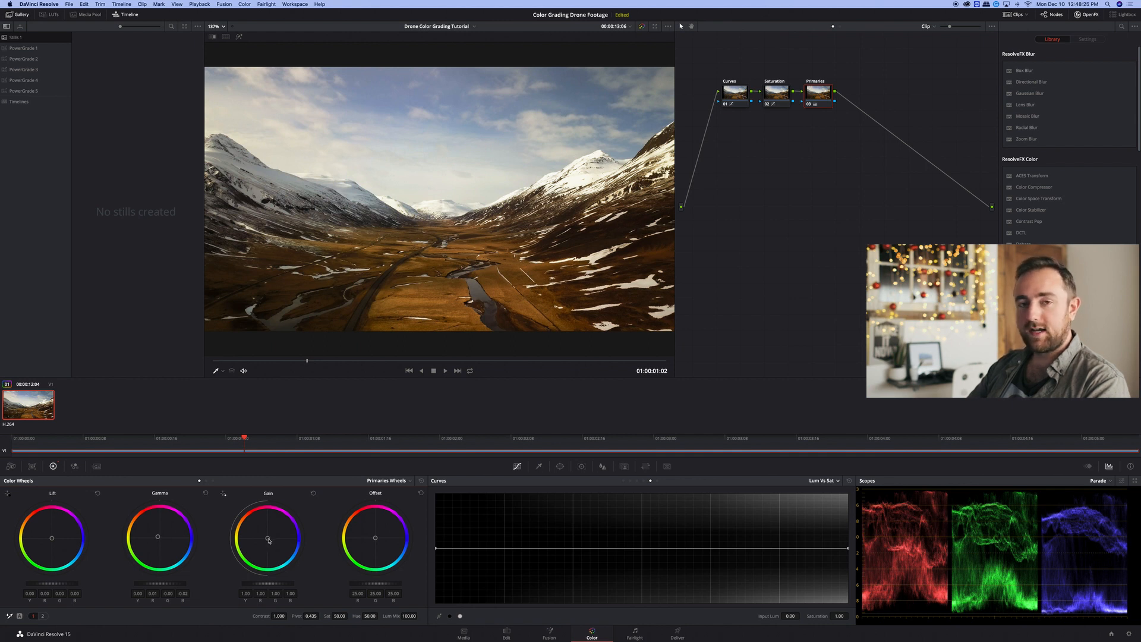
left_click_drag(268, 539, 274, 541)
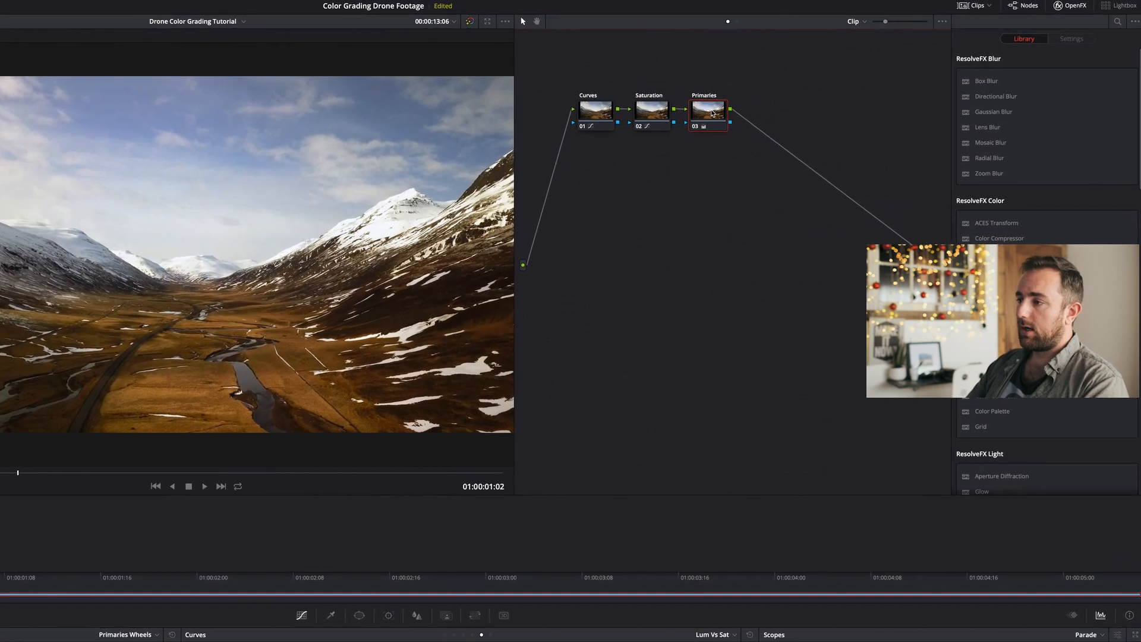
- Add a serial node after Primaries and label it Look
right_click(821, 94)
mouse_move(736, 175)
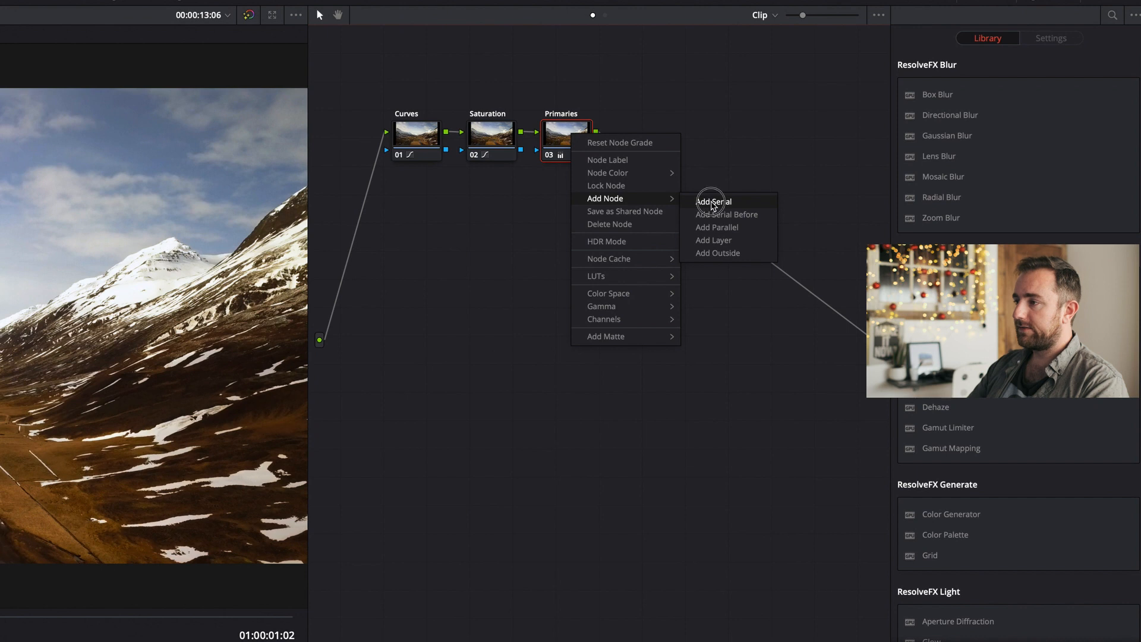
left_click(774, 180)
right_click(652, 133)
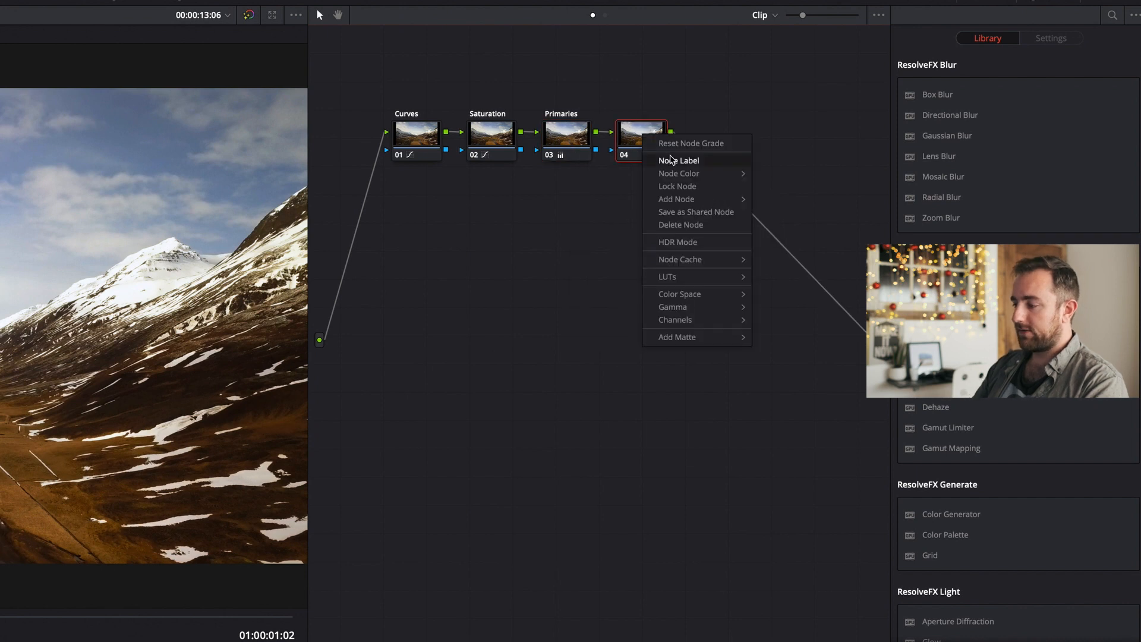
left_click(670, 157)
type("Look")
key("Return")
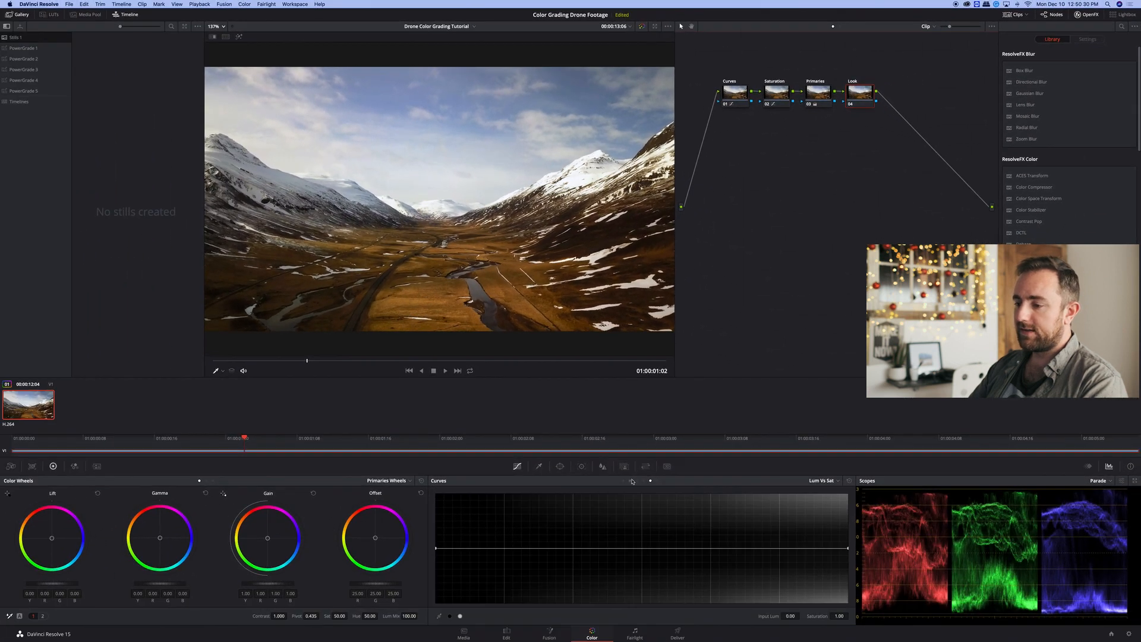
- On the Look node's Hue Vs Hue curve, raise the yellow point to about 11.07 hue rotation and the blue point to about 20.39
left_click(487, 605)
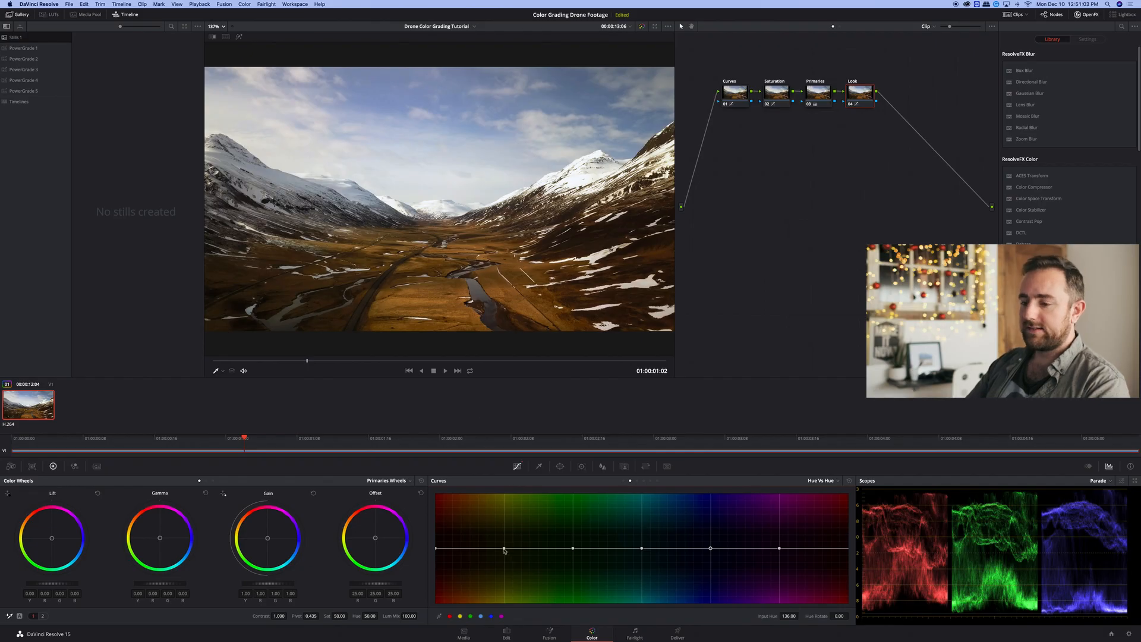
left_click_drag(505, 551, 504, 545)
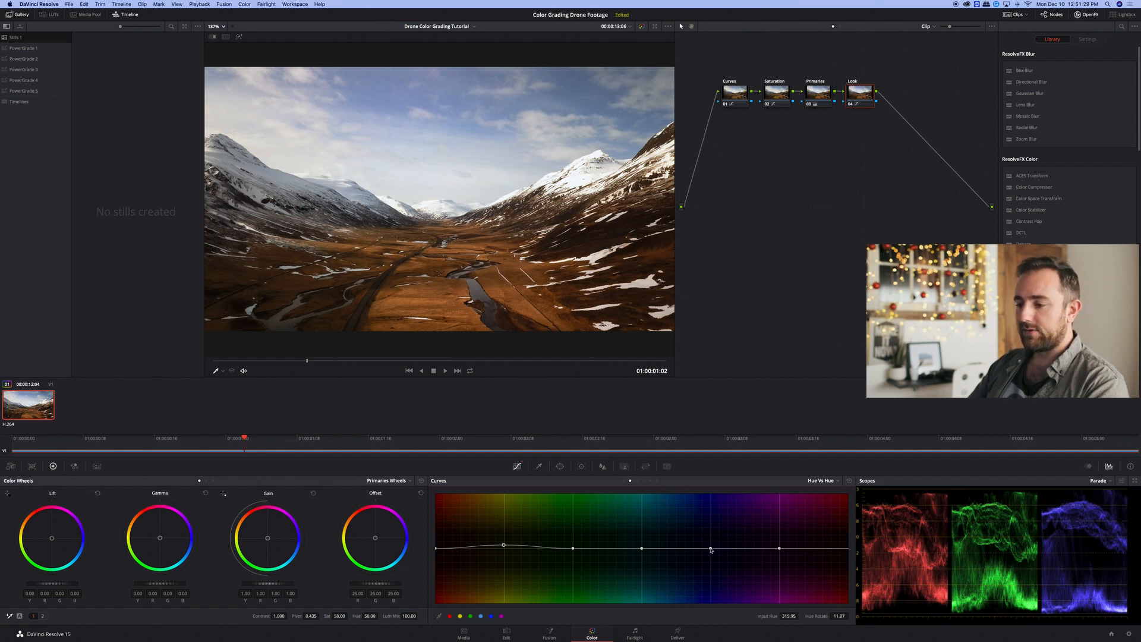
left_click_drag(711, 550, 713, 544)
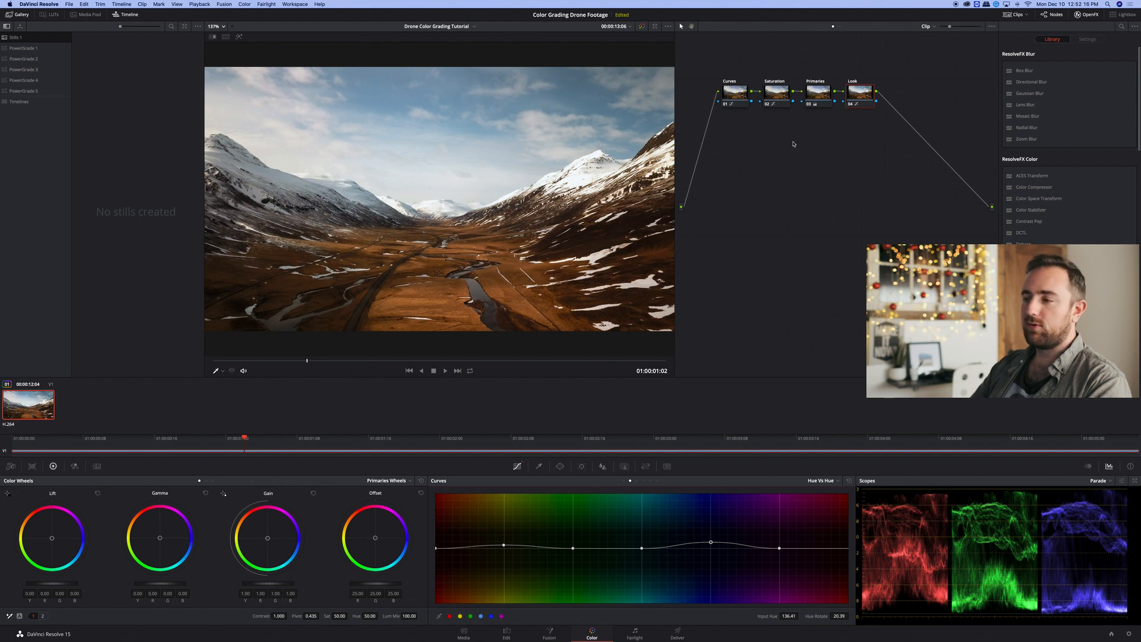
- On the Primaries node, nudge the Lift color balance and lower the Lift master level slightly
left_click(820, 96)
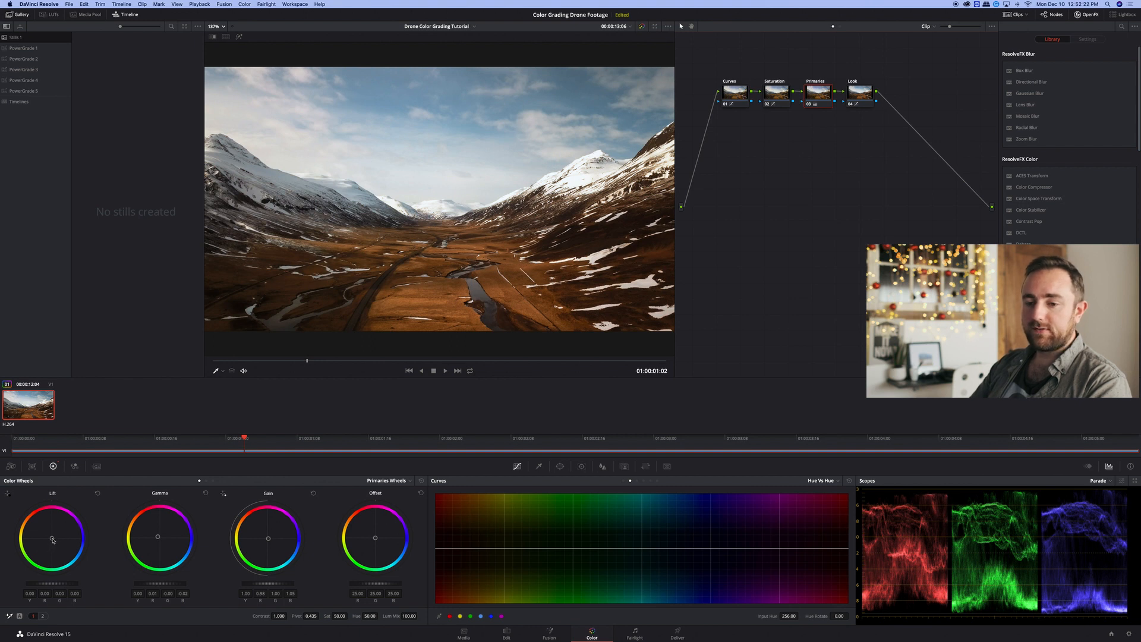
left_click_drag(53, 539, 52, 544)
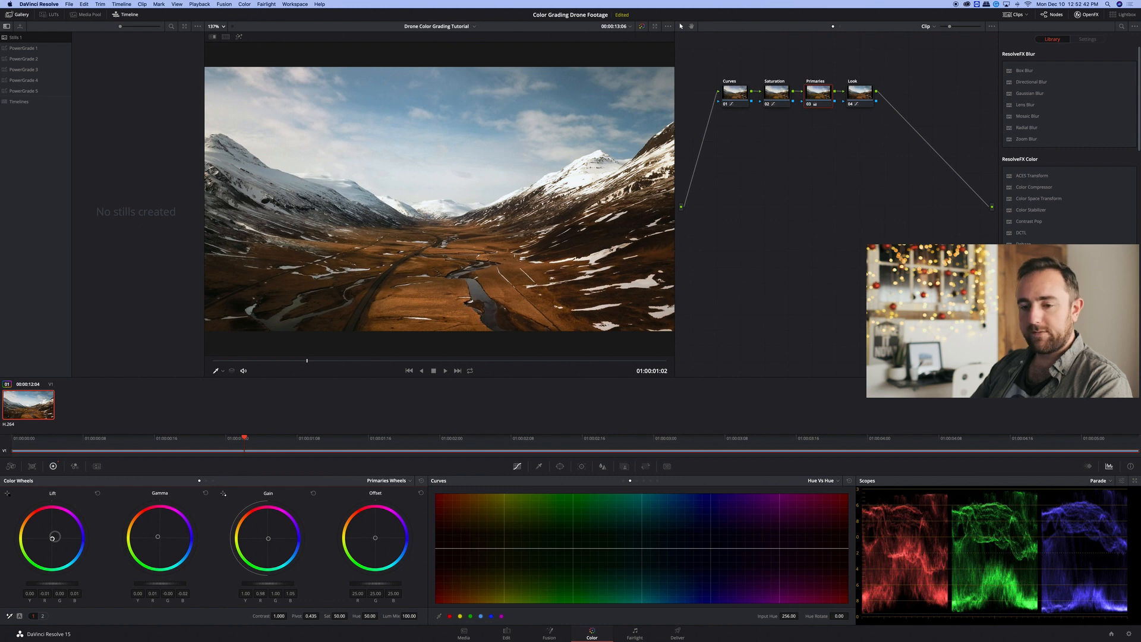
left_click_drag(56, 582, 54, 582)
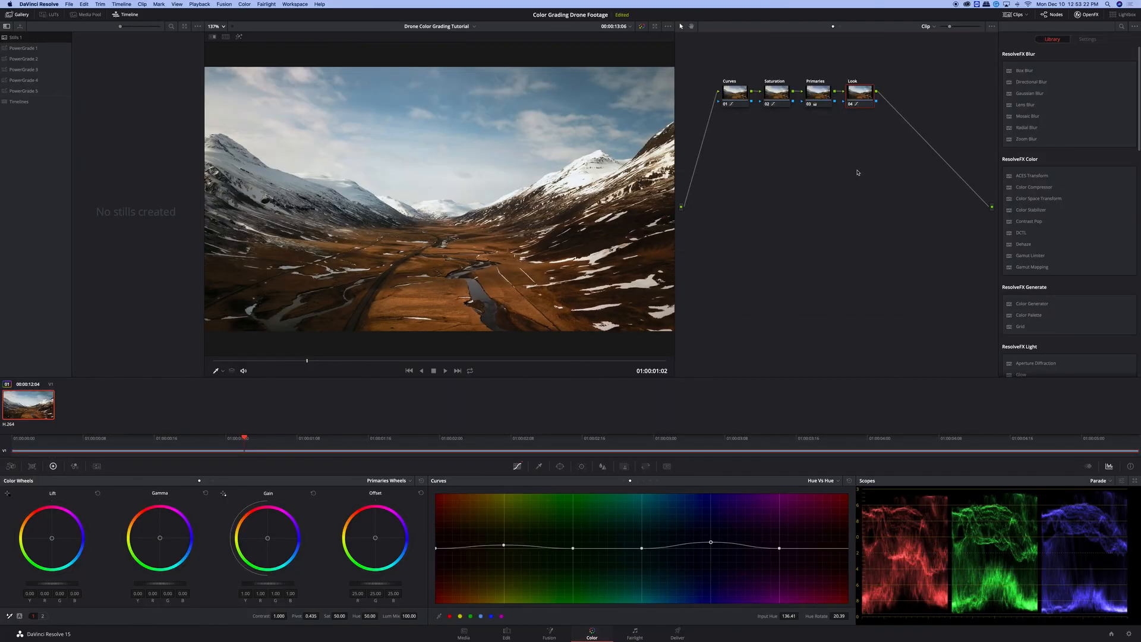
- Add a serial node after Look with a circular power window stretched to the full height and width of the frame
key("alt+s")
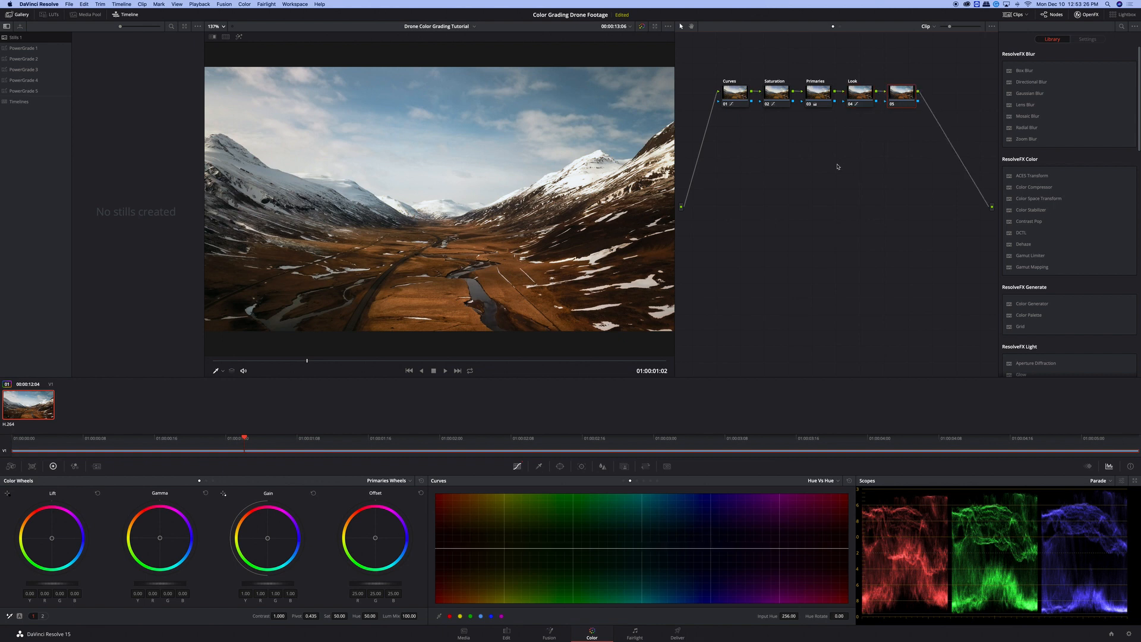
left_click(561, 466)
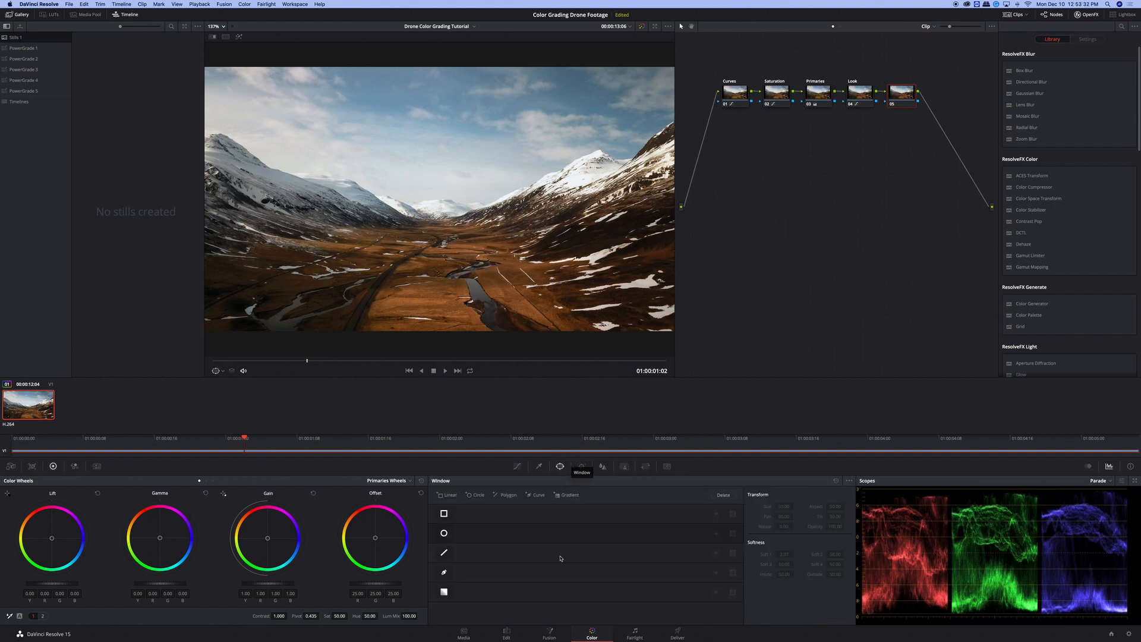
left_click(443, 533)
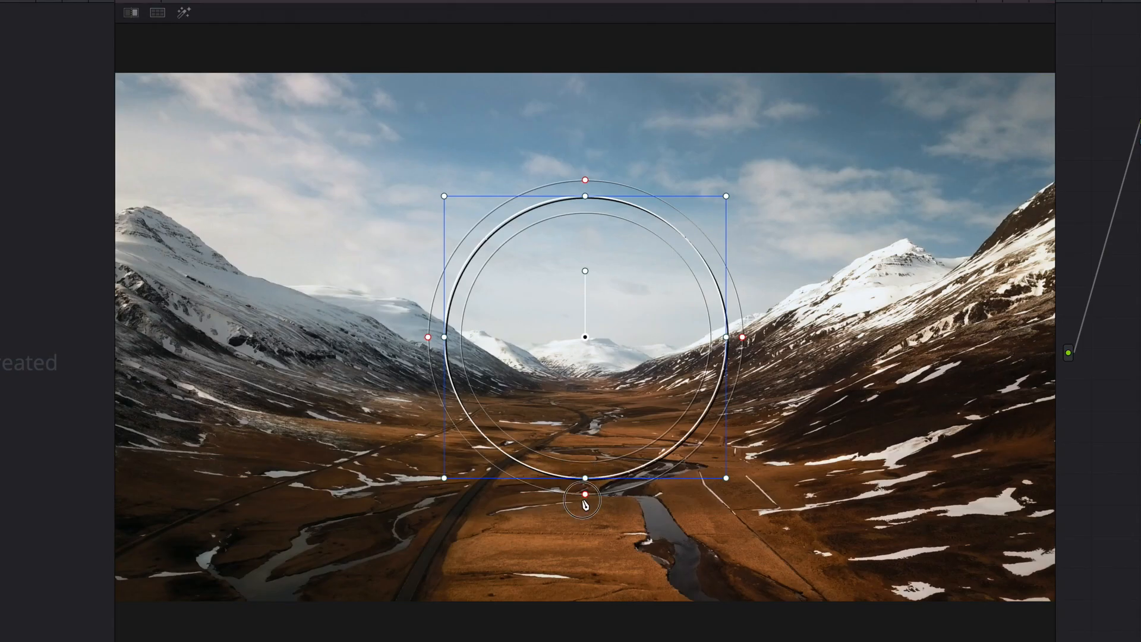
left_click_drag(438, 269, 438, 335)
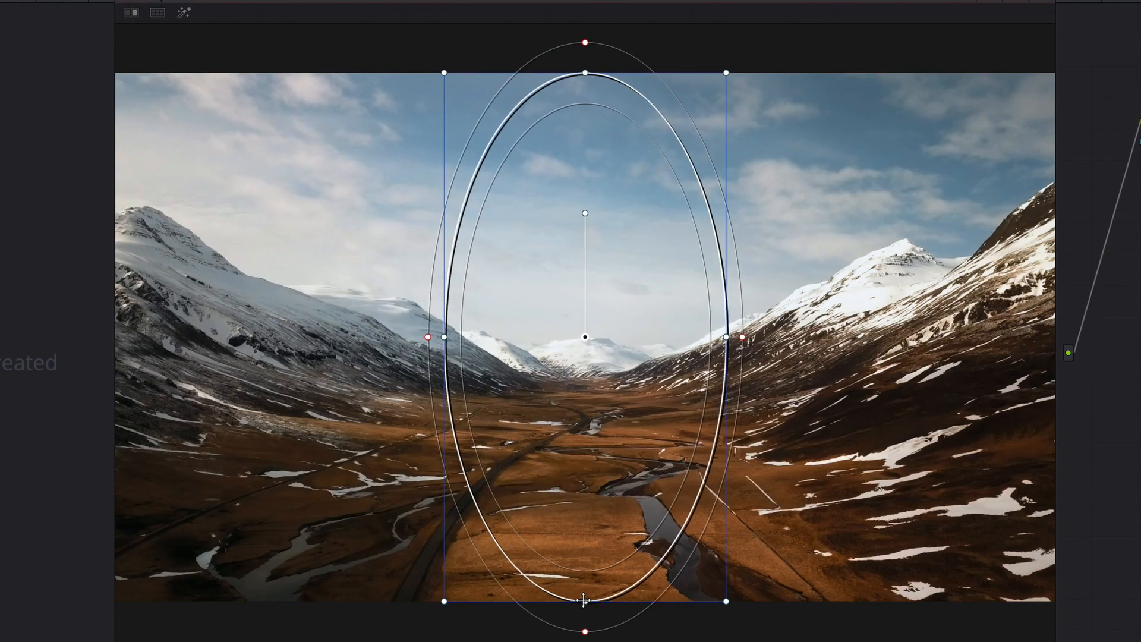
left_click_drag(716, 335, 1058, 347)
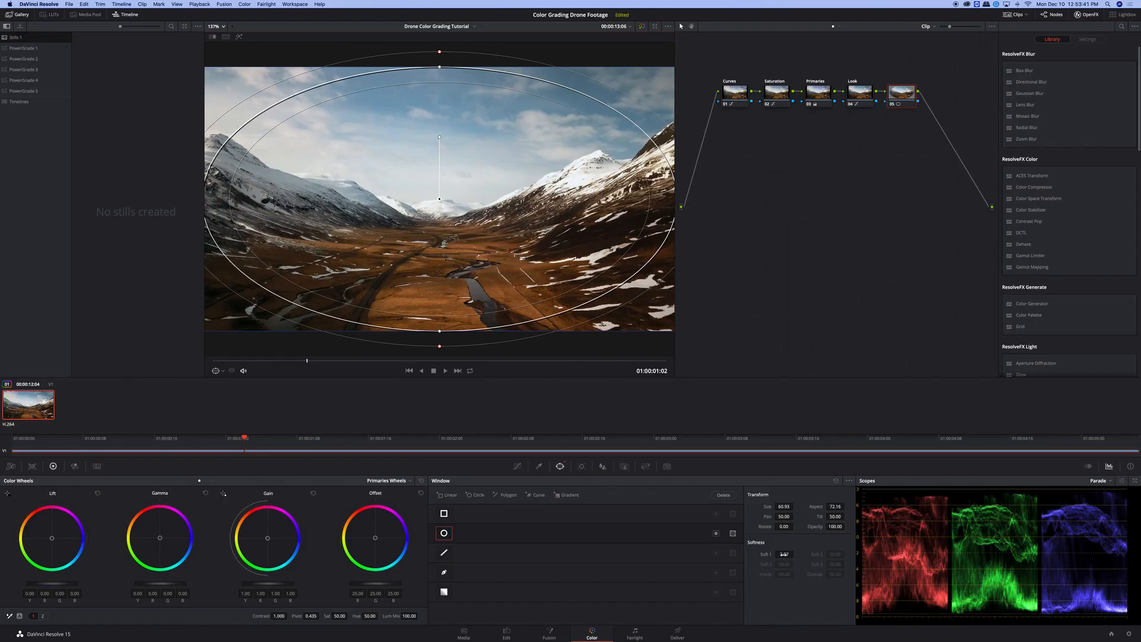
- Increase the circular window's softness, enlarge it to a size of about 63.39, and invert it so it affects the frame edges
left_click_drag(785, 553, 830, 555)
left_click_drag(784, 505, 831, 507)
left_click_drag(784, 554, 784, 554)
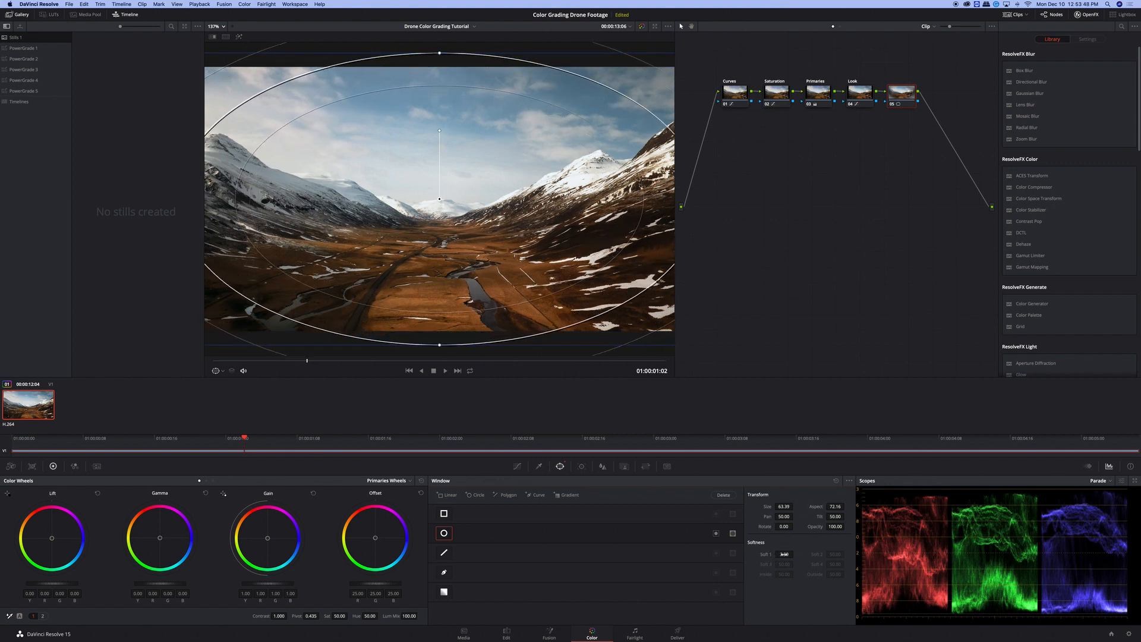
left_click(716, 533)
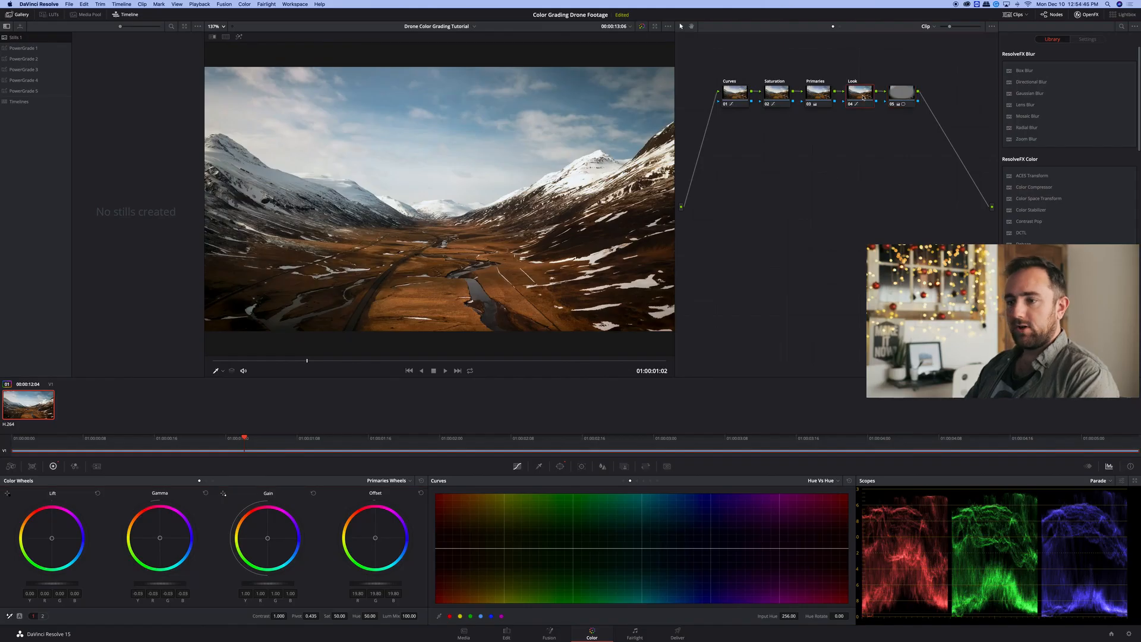
- On the Look node's Hue Vs Sat curve, add a yellow control point and lower the orange-yellow saturation to about 0.86
left_click(862, 97)
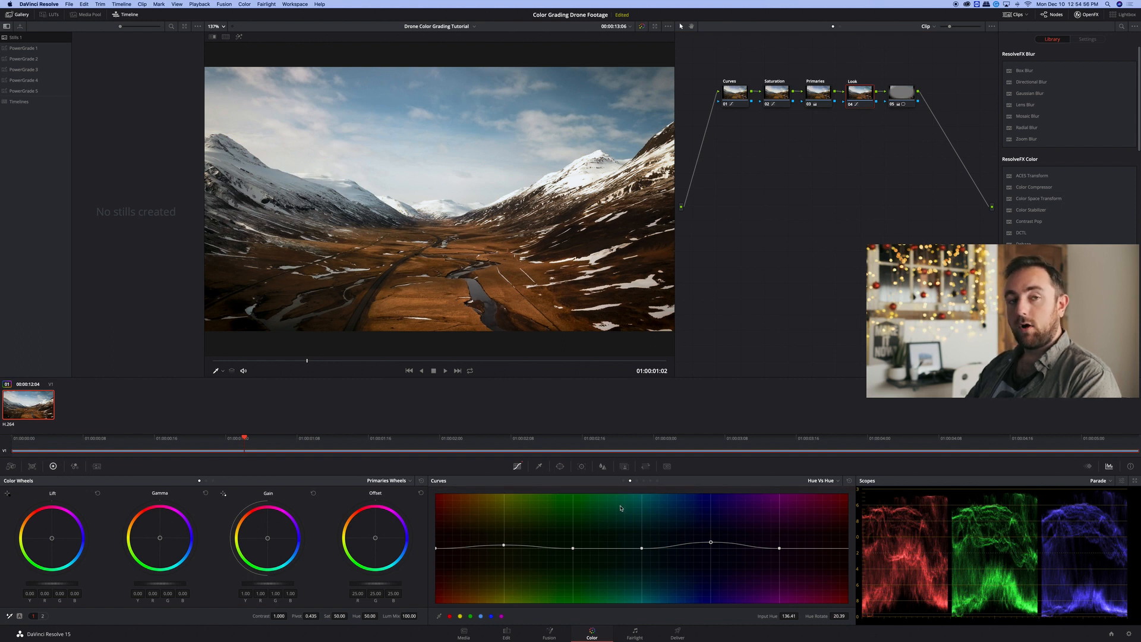
left_click(637, 481)
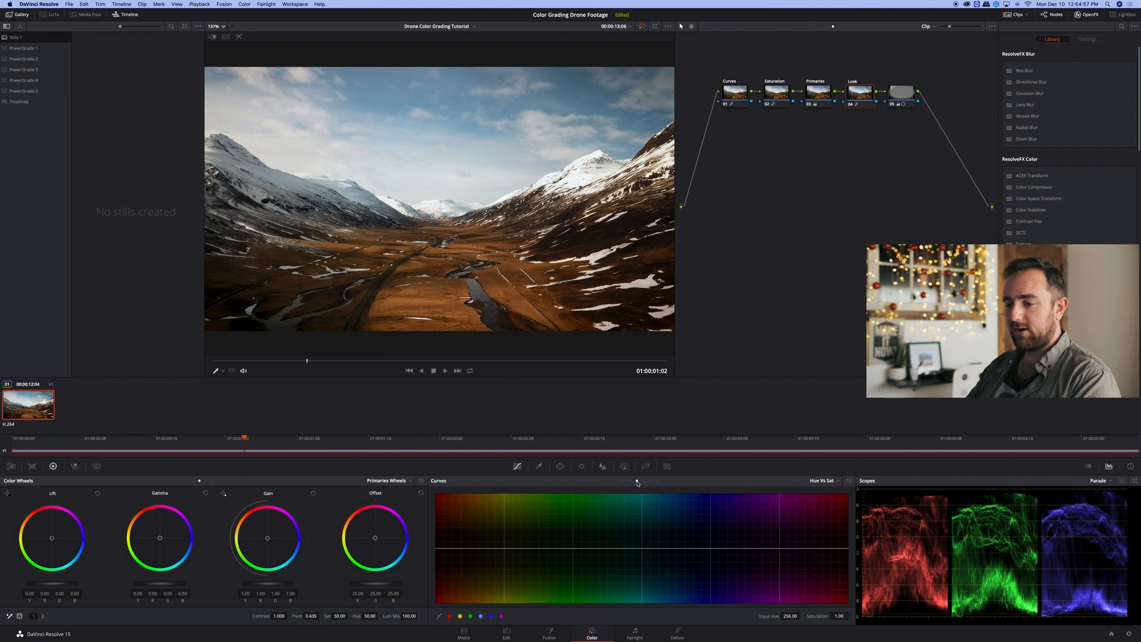
left_click(460, 616)
left_click_drag(503, 549, 491, 555)
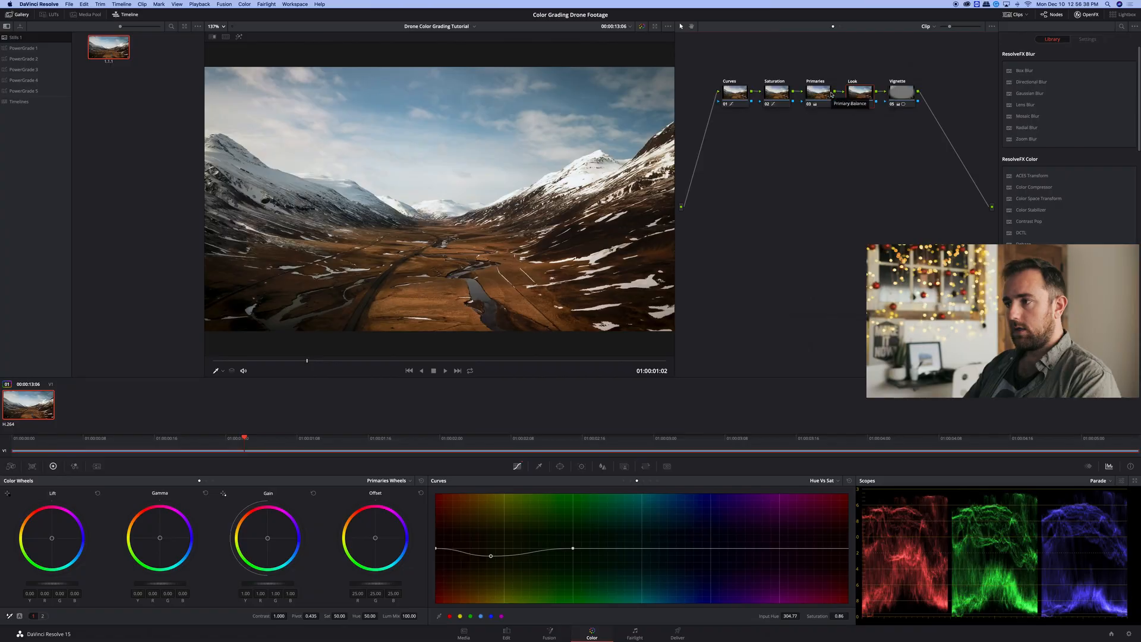
- Raise the Lift master level slightly on the Primaries node
left_click(827, 93)
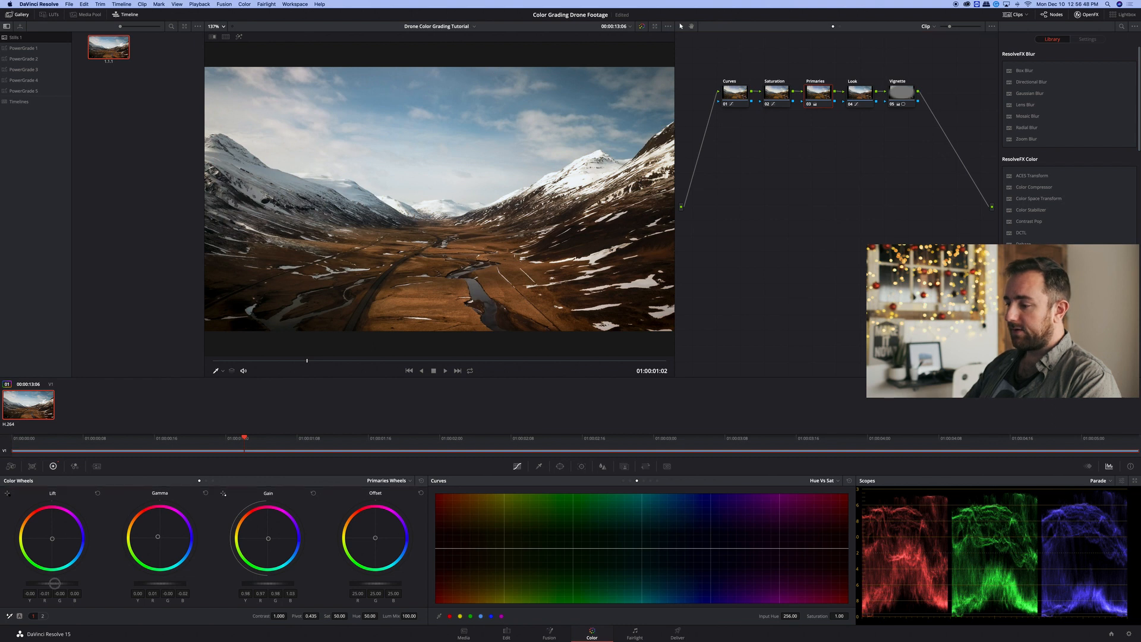
left_click_drag(58, 582, 72, 582)
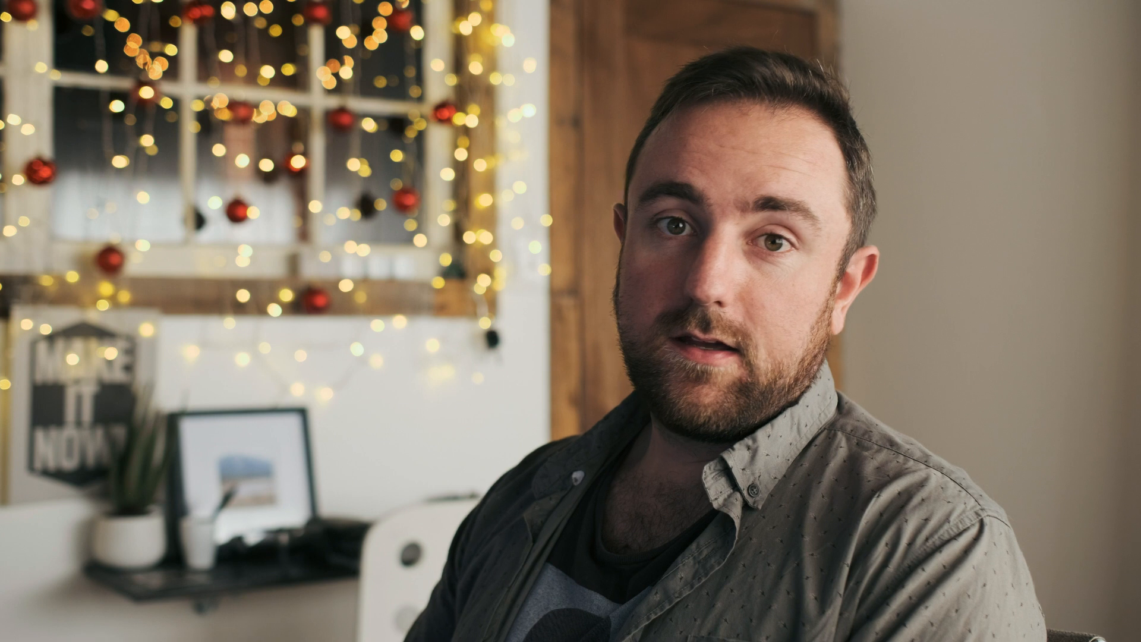